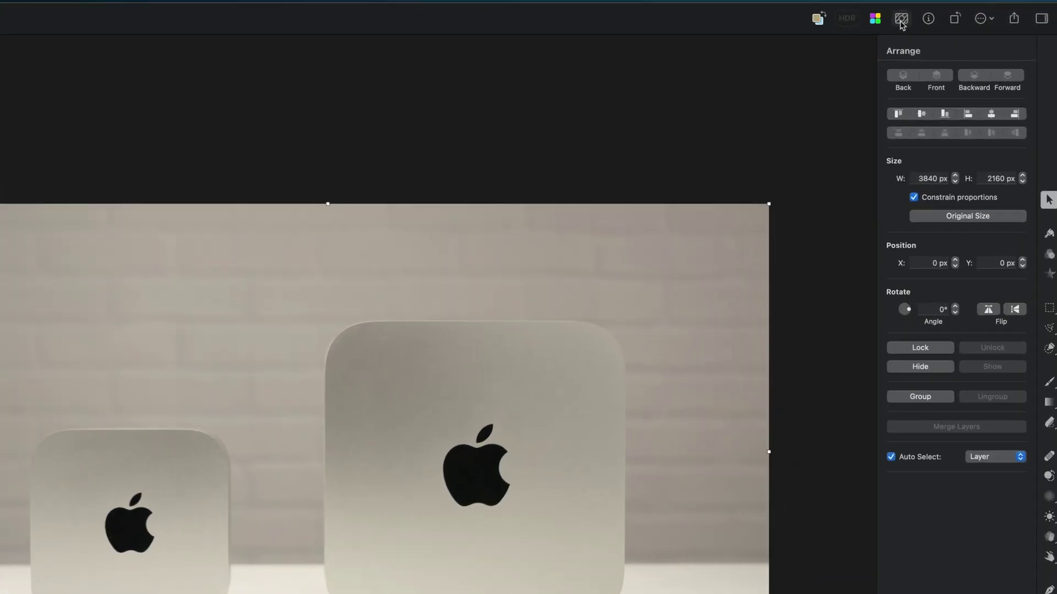
# Step: Run Remove Background to strip the grey brick wall from behind both Mac minis
pyautogui.click(901, 19)
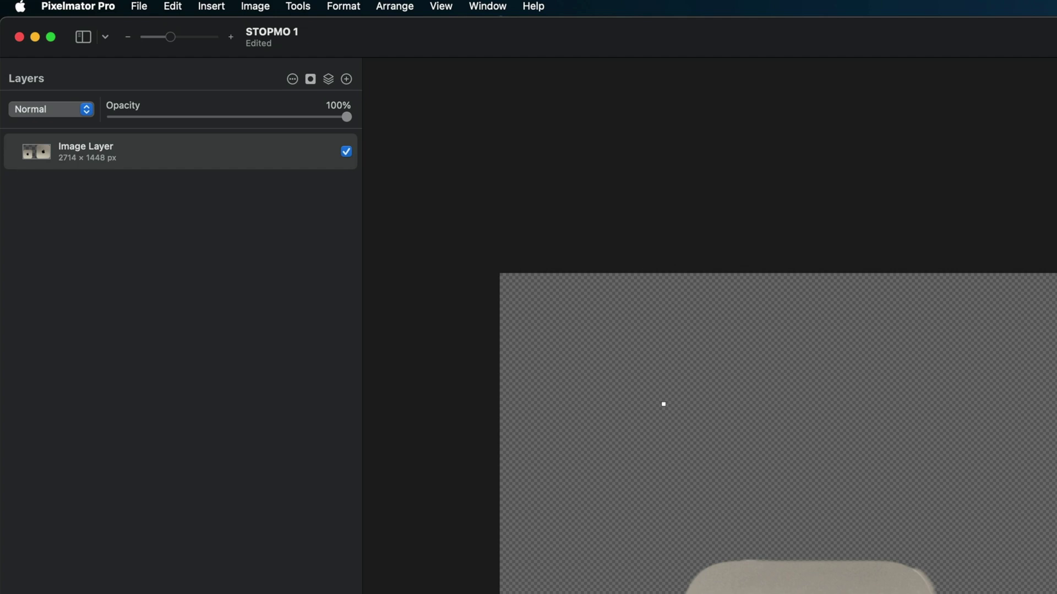
# Step: Undo the automatic removal and hide the background with a layer mask instead
pyautogui.press('super+z')
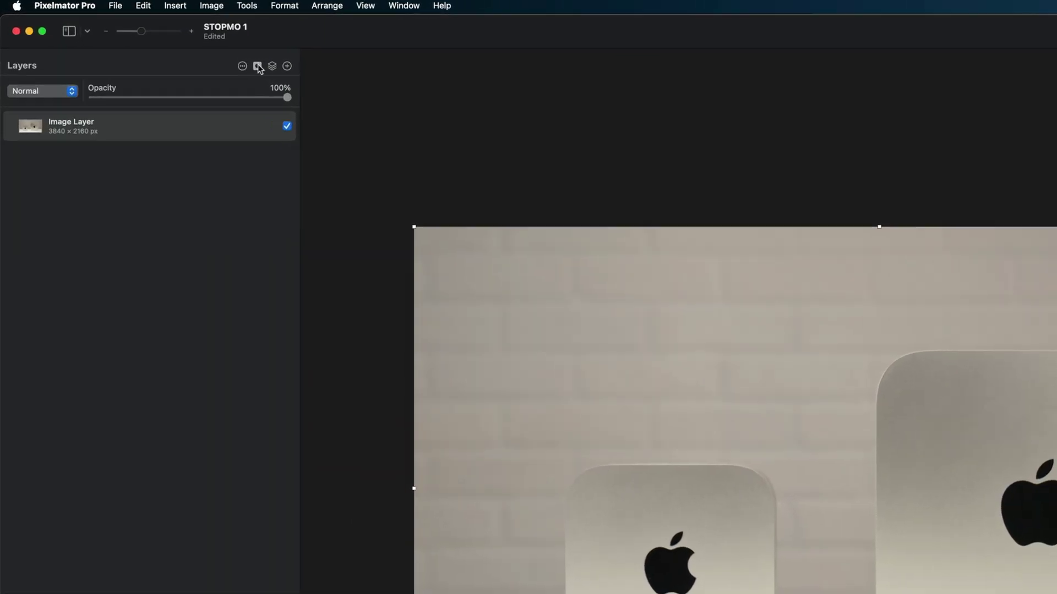
pyautogui.click(164, 43)
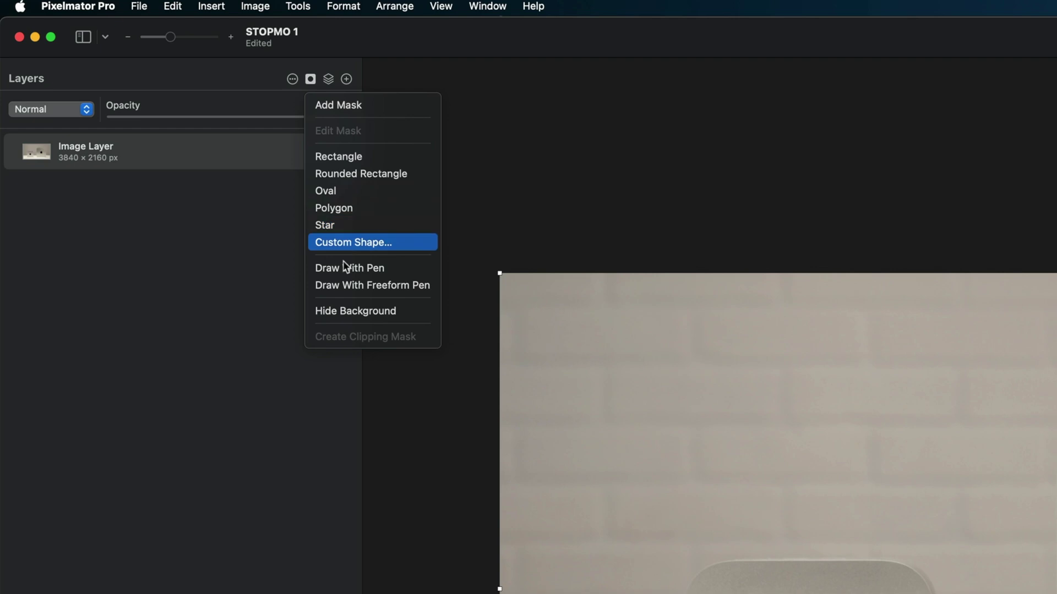
pyautogui.click(351, 311)
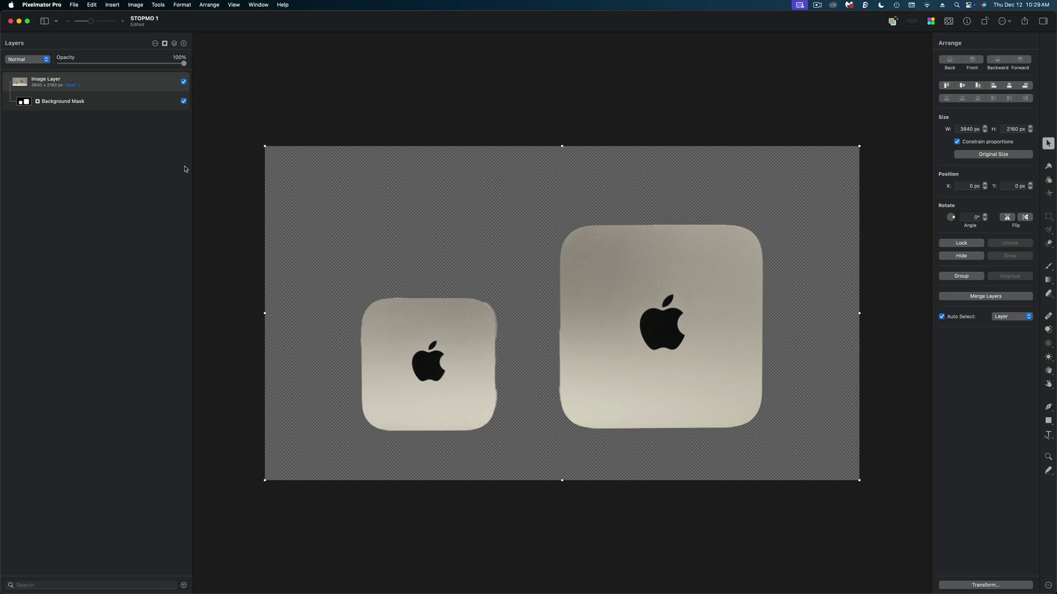
# Step: Toggle the Background Mask off and back on to compare with the original photo
pyautogui.click(88, 105)
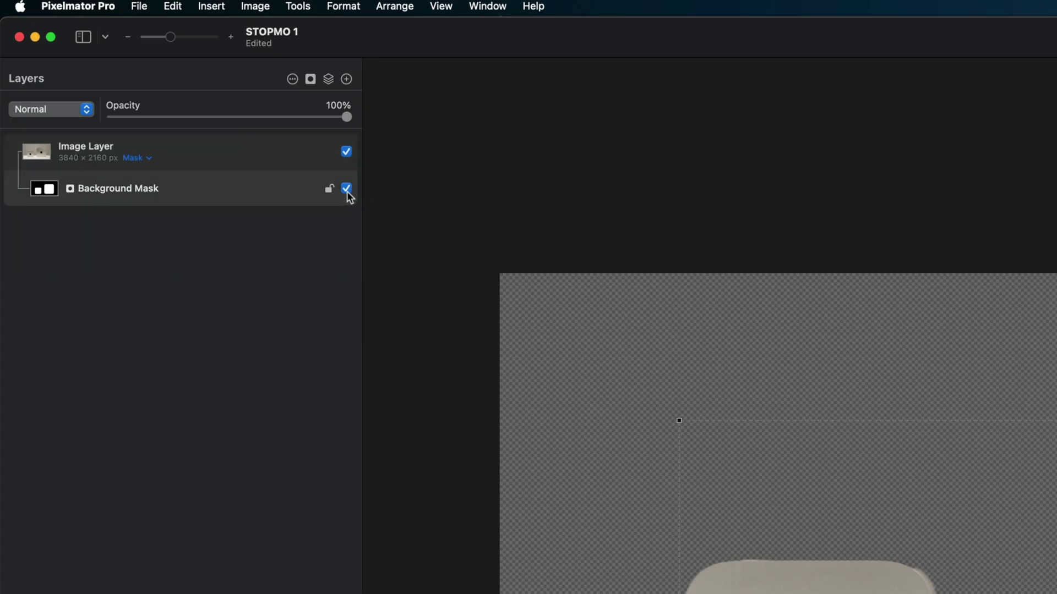
pyautogui.click(347, 188)
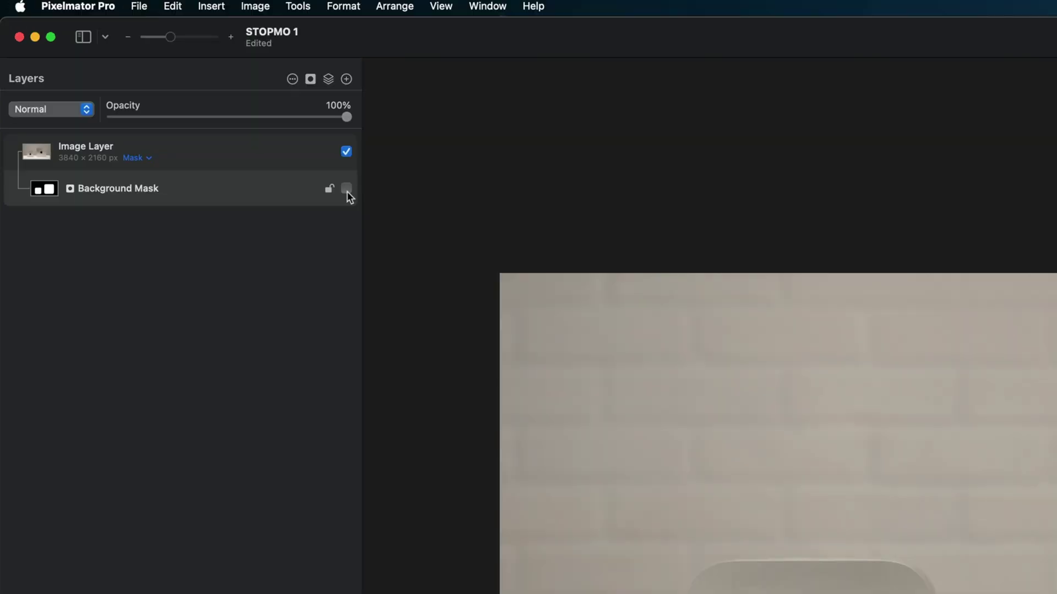
pyautogui.click(346, 189)
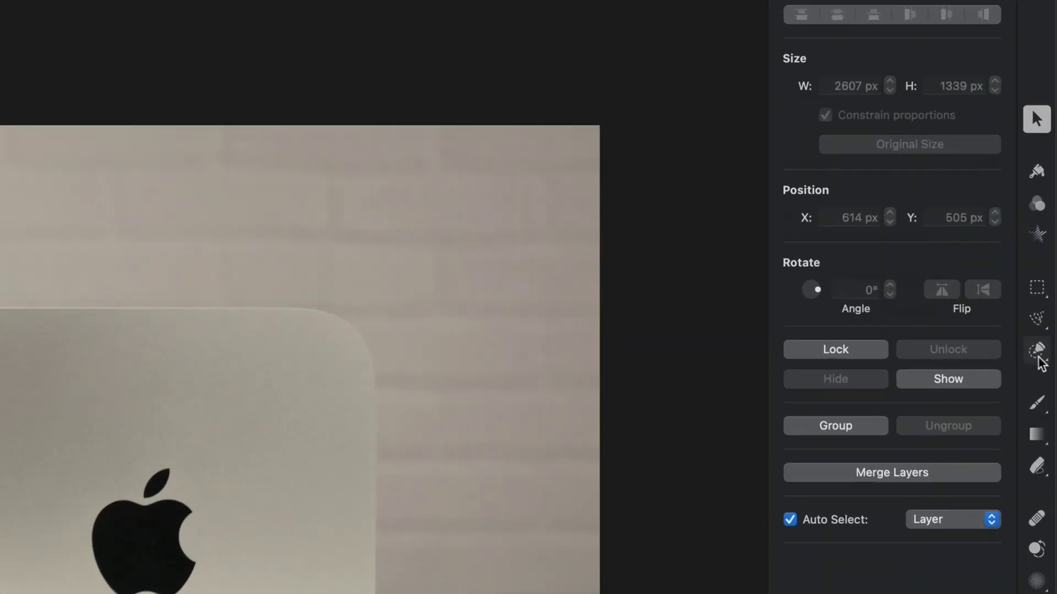
# Step: Quick-select both Mac minis, covering the small one's corner, then open Select and Mask
pyautogui.click(1038, 351)
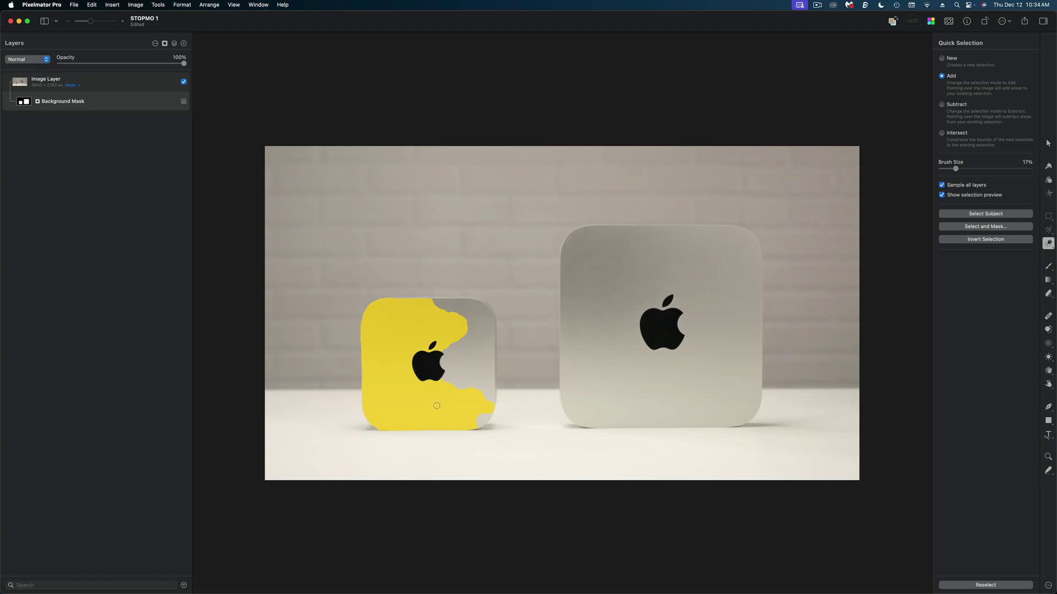
pyautogui.moveTo(485, 367)
pyautogui.mouseDown()
pyautogui.moveTo(467, 311)
pyautogui.moveTo(485, 311)
pyautogui.mouseUp()
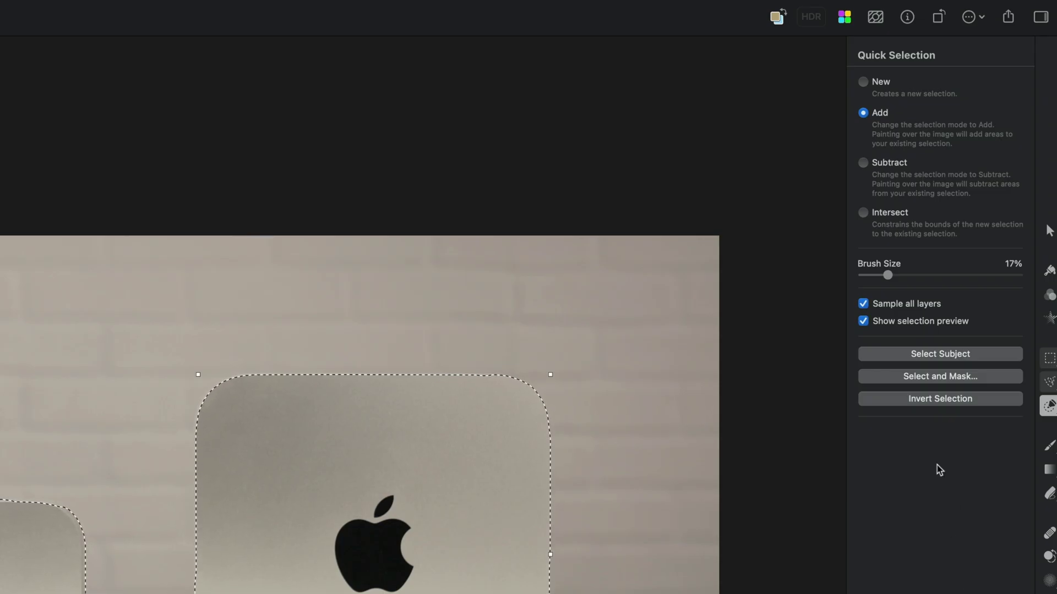
pyautogui.click(919, 377)
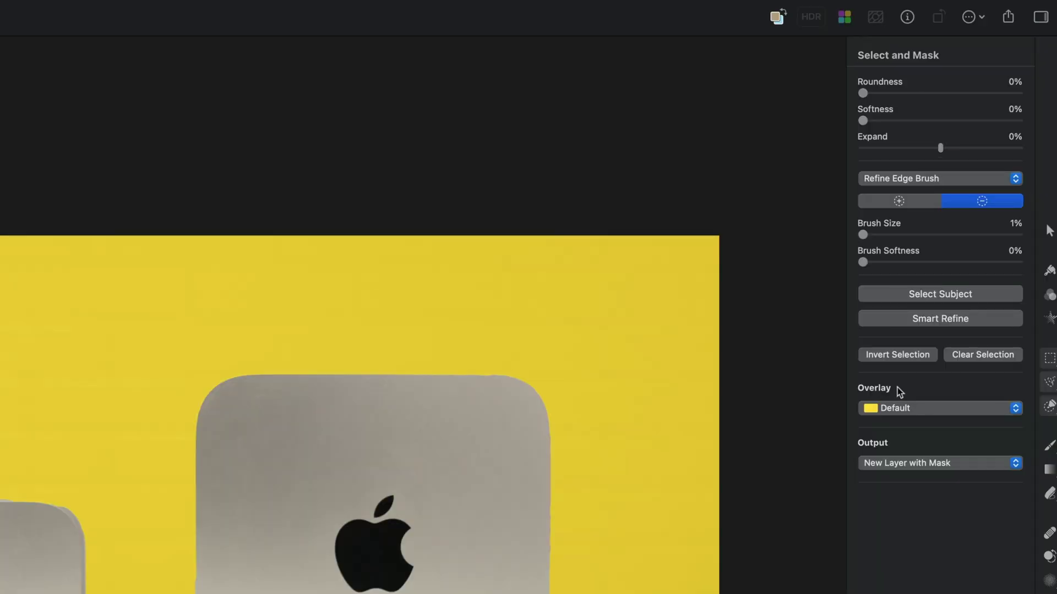
pyautogui.click(888, 408)
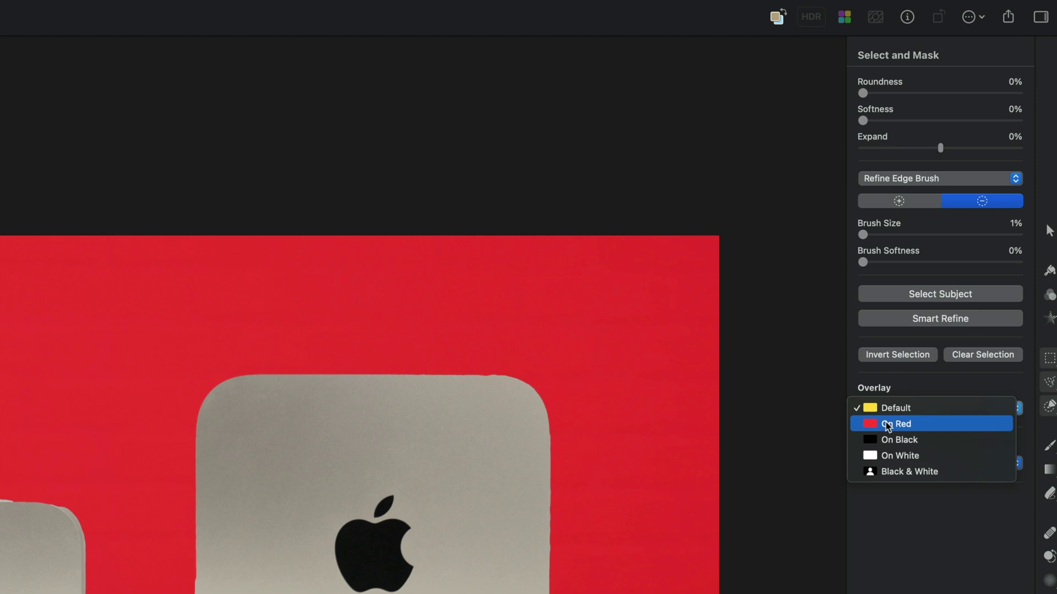
pyautogui.click(888, 424)
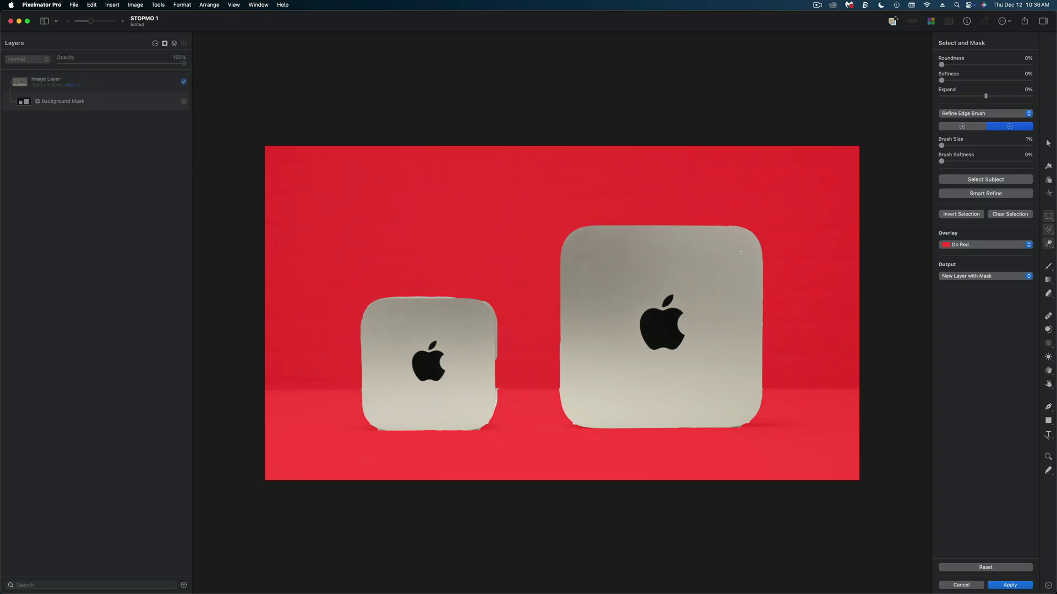
pyautogui.moveTo(940, 65); pyautogui.dragTo(986, 66)
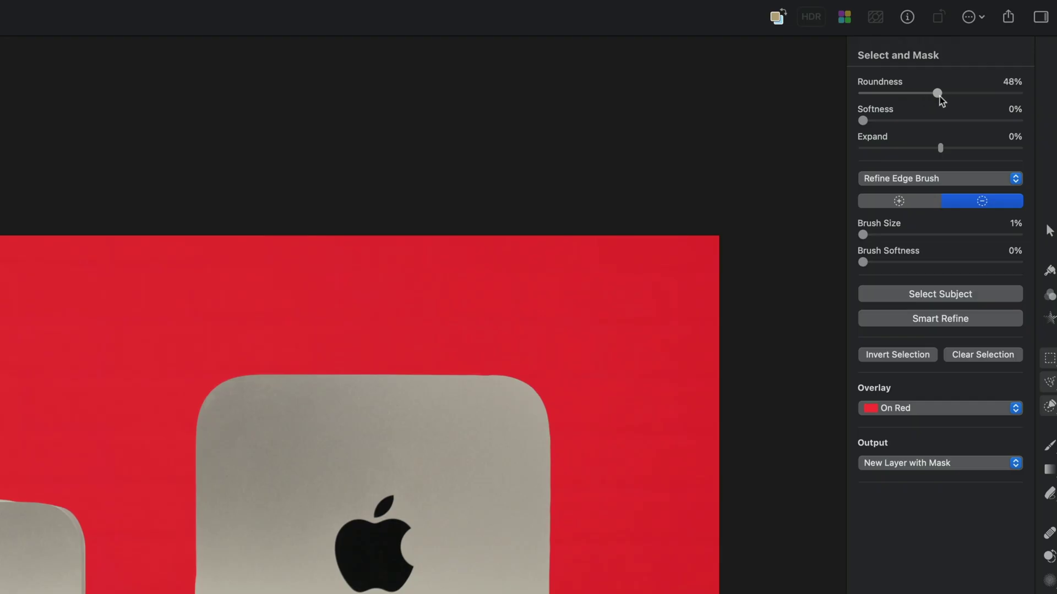
pyautogui.moveTo(939, 96); pyautogui.dragTo(1029, 102)
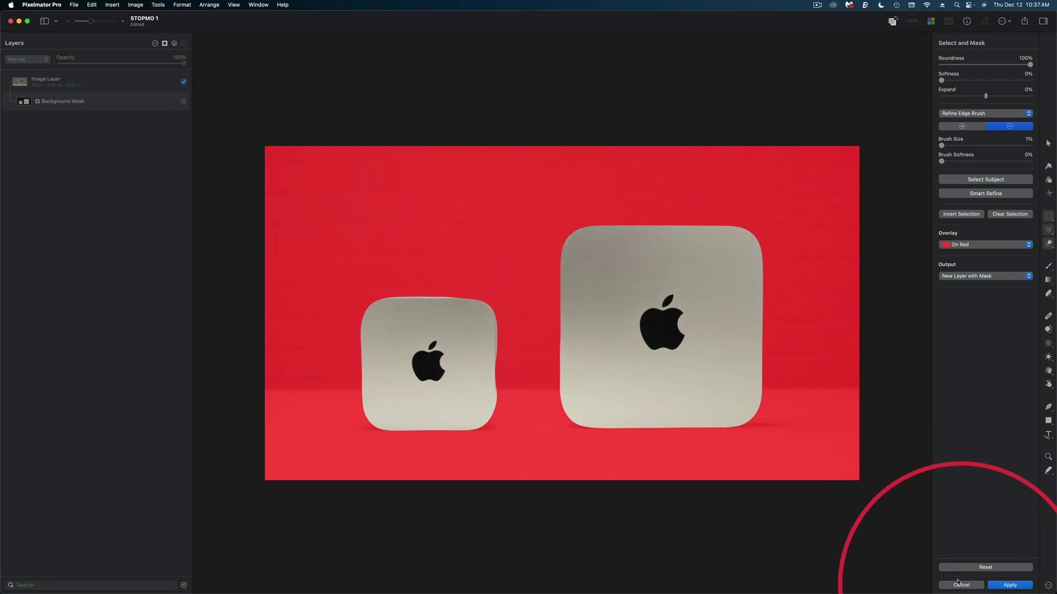
pyautogui.press('super+d')
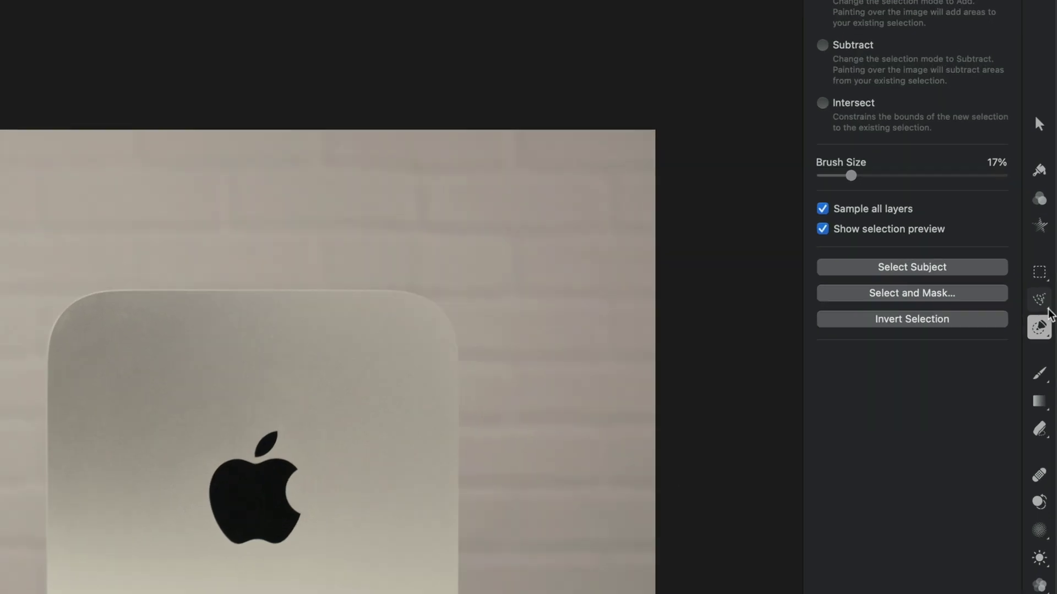
# Step: Switch to the Magnetic Selection variant of the lasso tool
pyautogui.click(1048, 230)
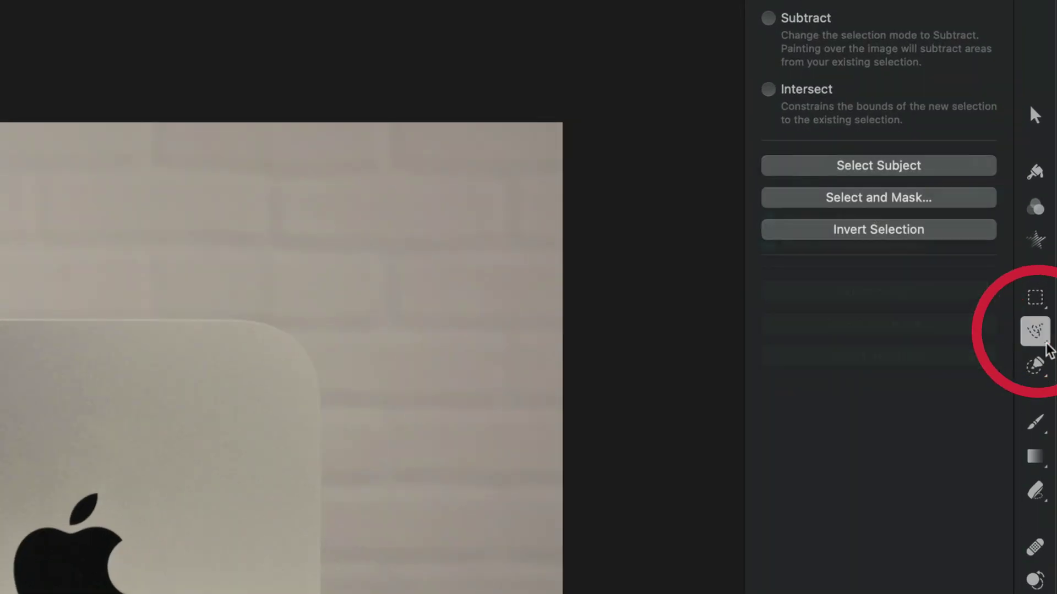
pyautogui.click(1049, 349)
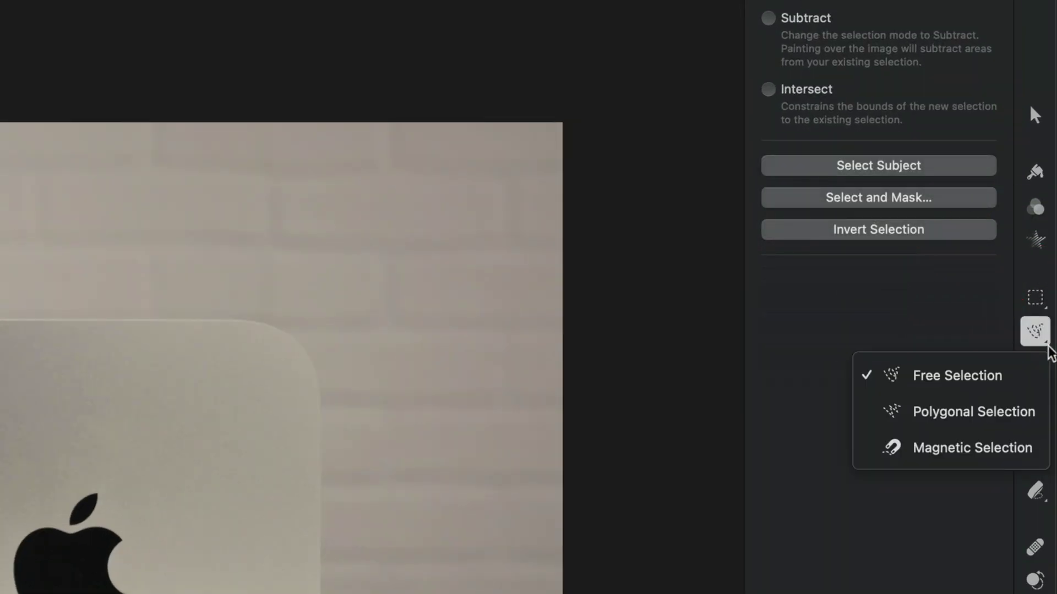
pyautogui.click(1003, 455)
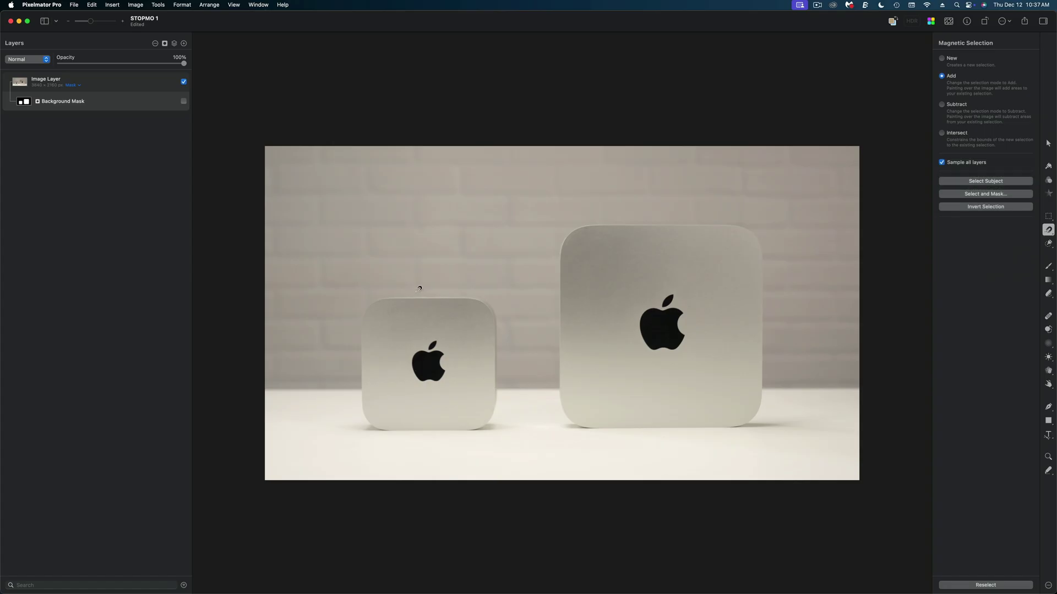
# Step: Zoom in, pan to the small Mac mini, and start tracing at its top-right corner
pyautogui.press('super+equal')
pyautogui.press('super+equal')
pyautogui.press('super+equal')
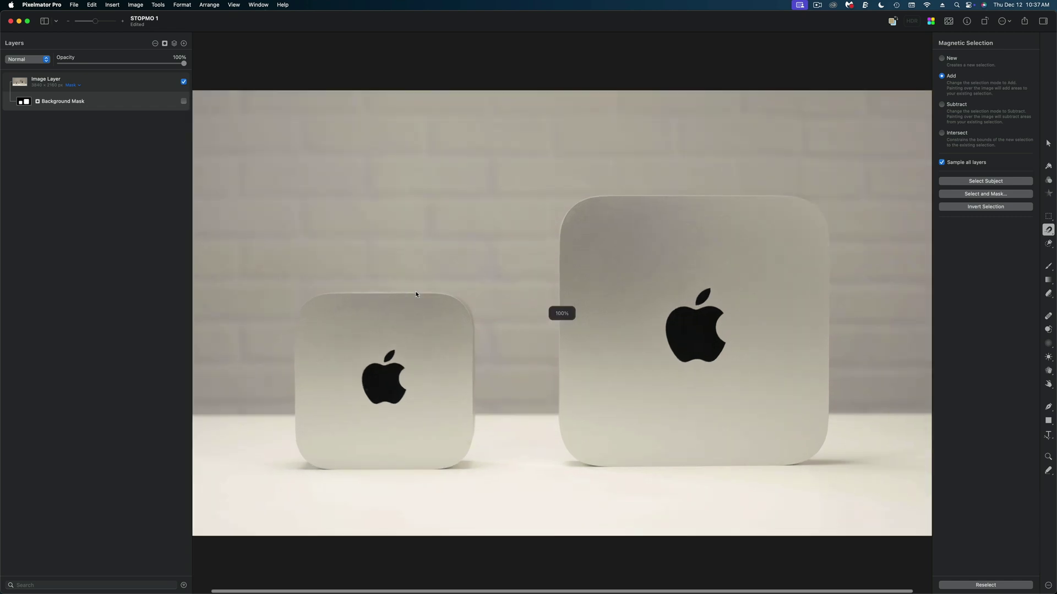
pyautogui.press('space')
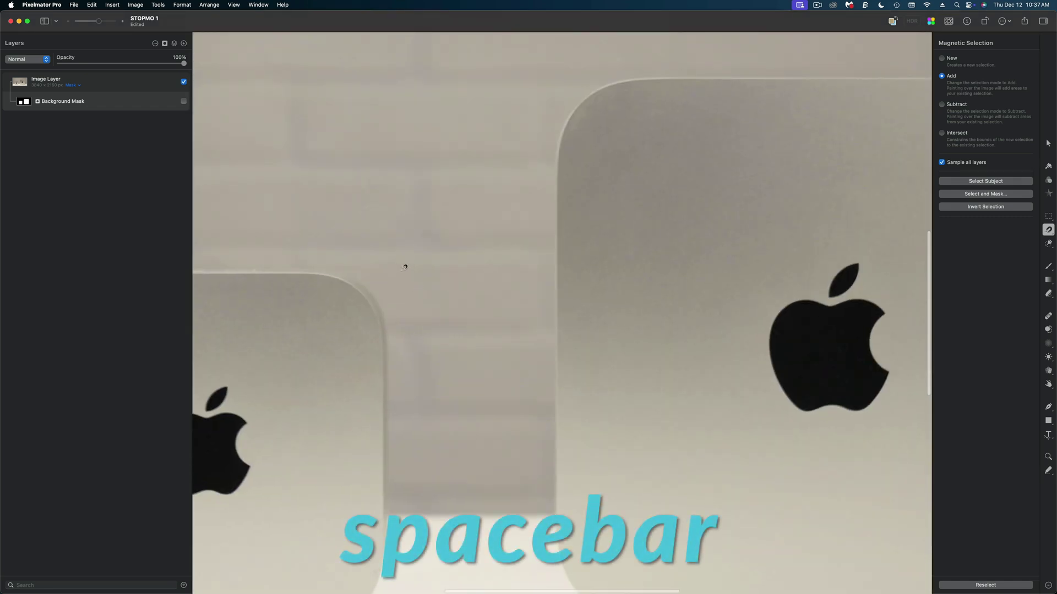
pyautogui.moveTo(344, 349); pyautogui.dragTo(690, 221)
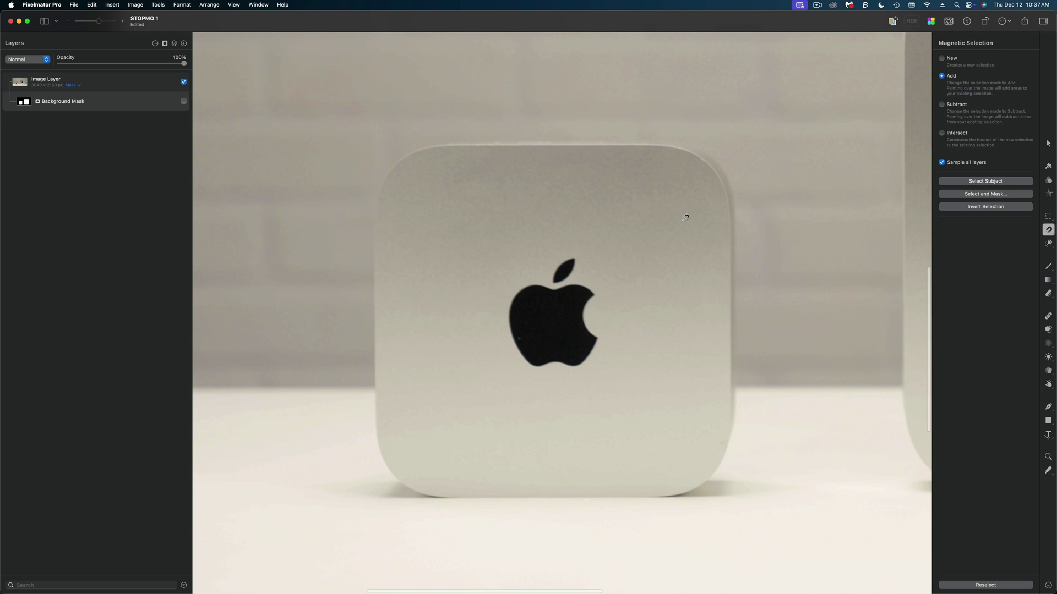
pyautogui.click(710, 155)
# Step: Zoom out to fit both Mac minis in view after tracing the small one
pyautogui.press('super+0')
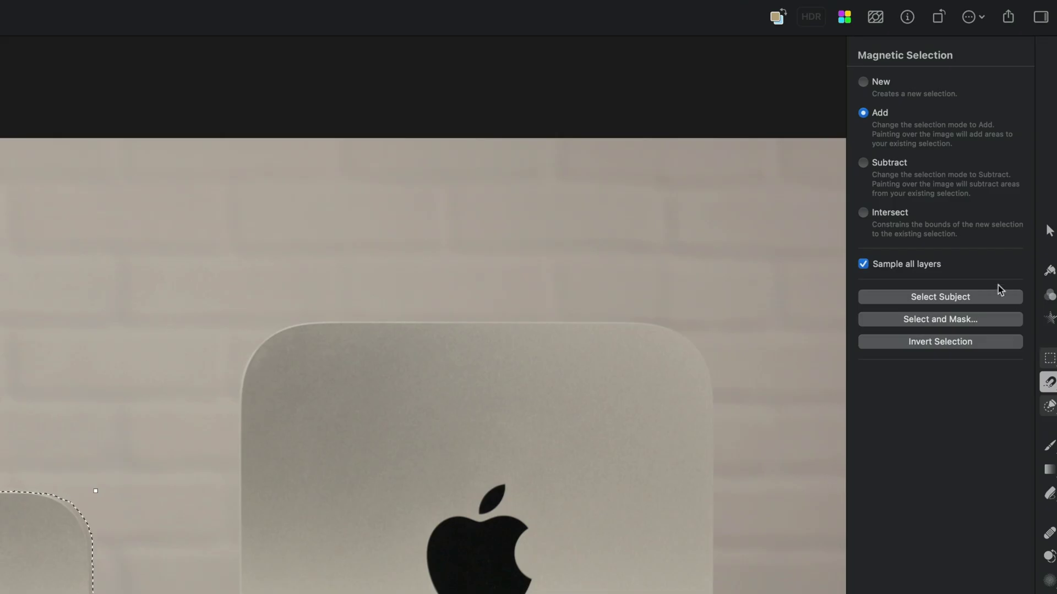
# Step: Open Select and Mask for the small Mac mini and set Roundness to 100%
pyautogui.click(923, 320)
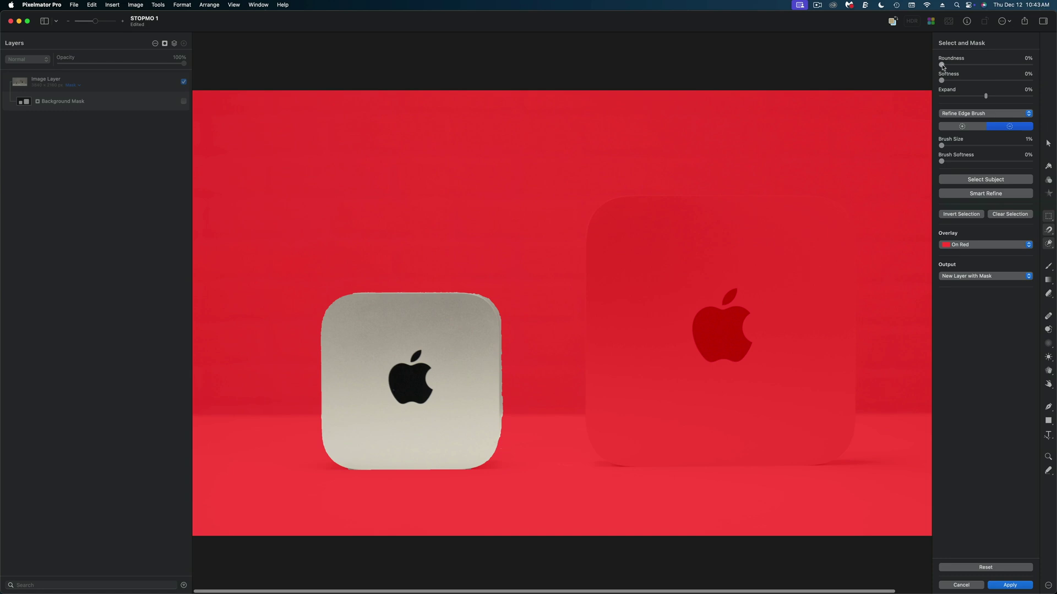
pyautogui.moveTo(942, 66); pyautogui.dragTo(1045, 69)
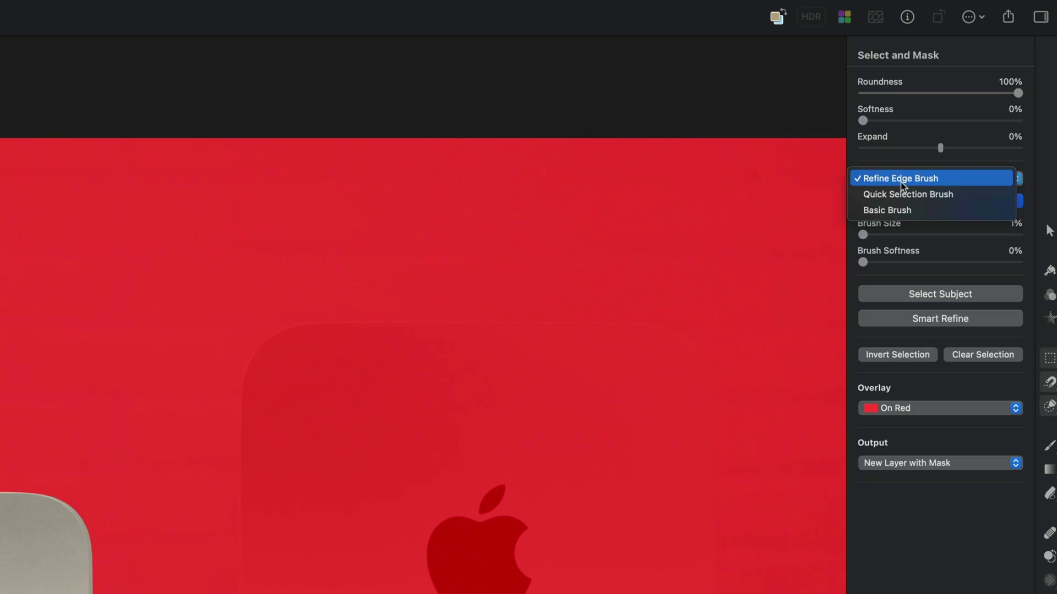
# Step: Use a 36% Quick Selection refining brush to subtract background along the Mac mini's right edge
pyautogui.click(901, 183)
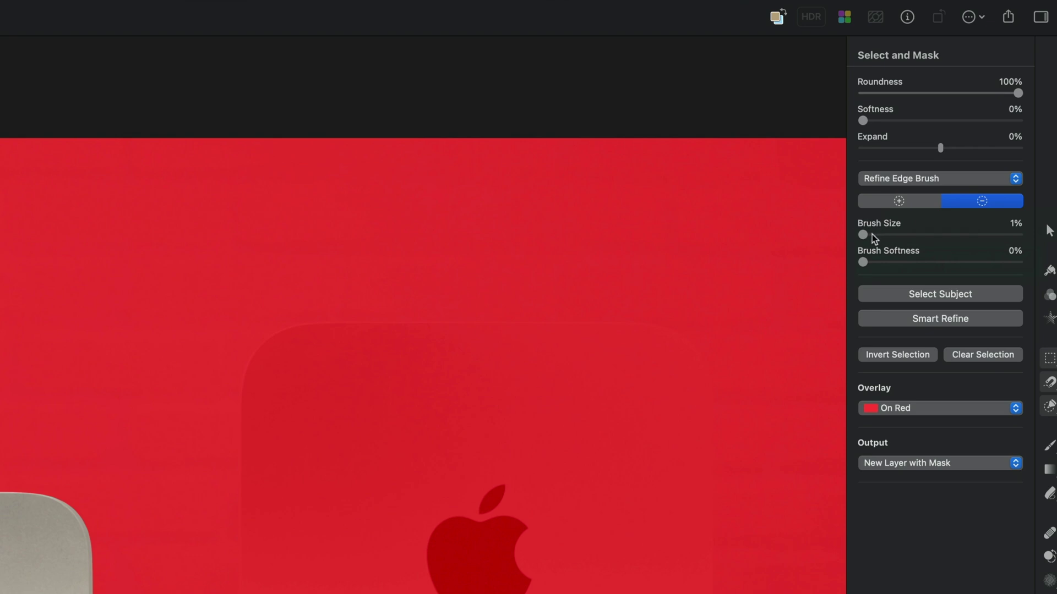
pyautogui.moveTo(863, 235); pyautogui.dragTo(918, 235)
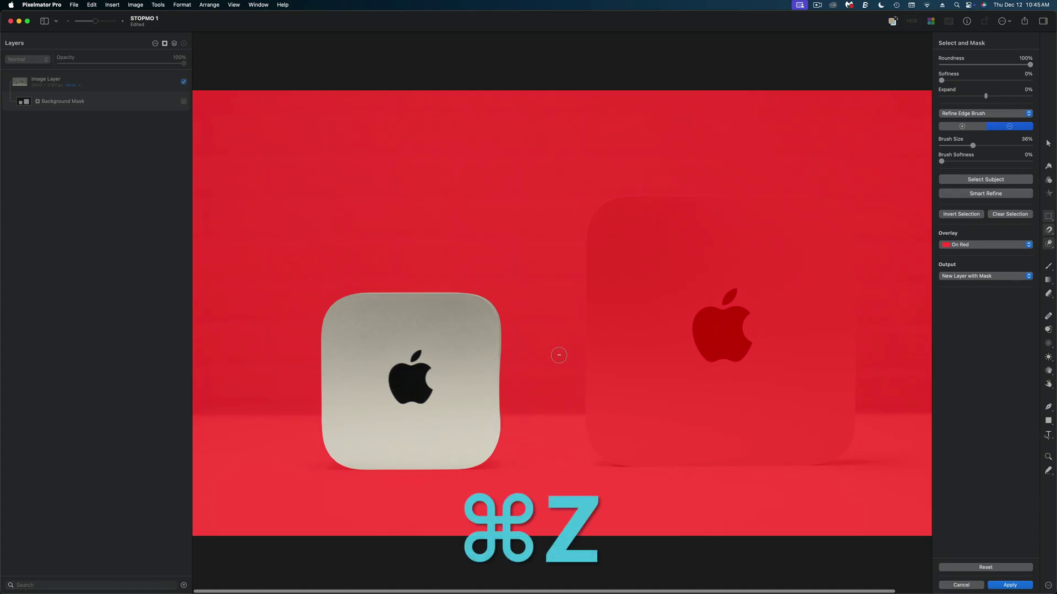
pyautogui.click(985, 113)
pyautogui.click(969, 122)
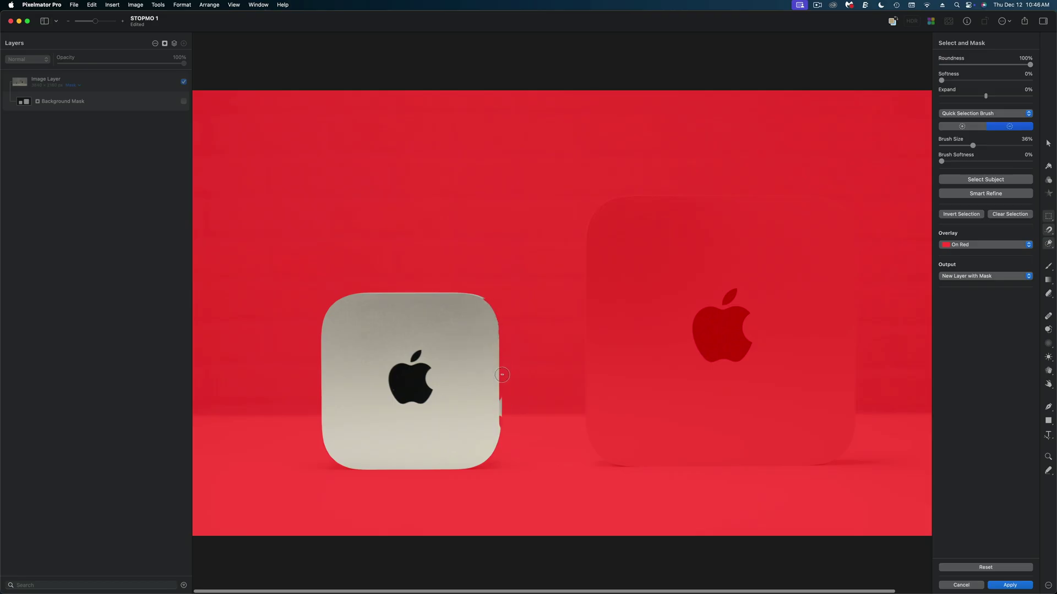
pyautogui.moveTo(501, 421)
pyautogui.mouseDown()
pyautogui.moveTo(488, 383)
pyautogui.moveTo(502, 400)
pyautogui.moveTo(518, 379)
pyautogui.moveTo(484, 380)
pyautogui.mouseUp()
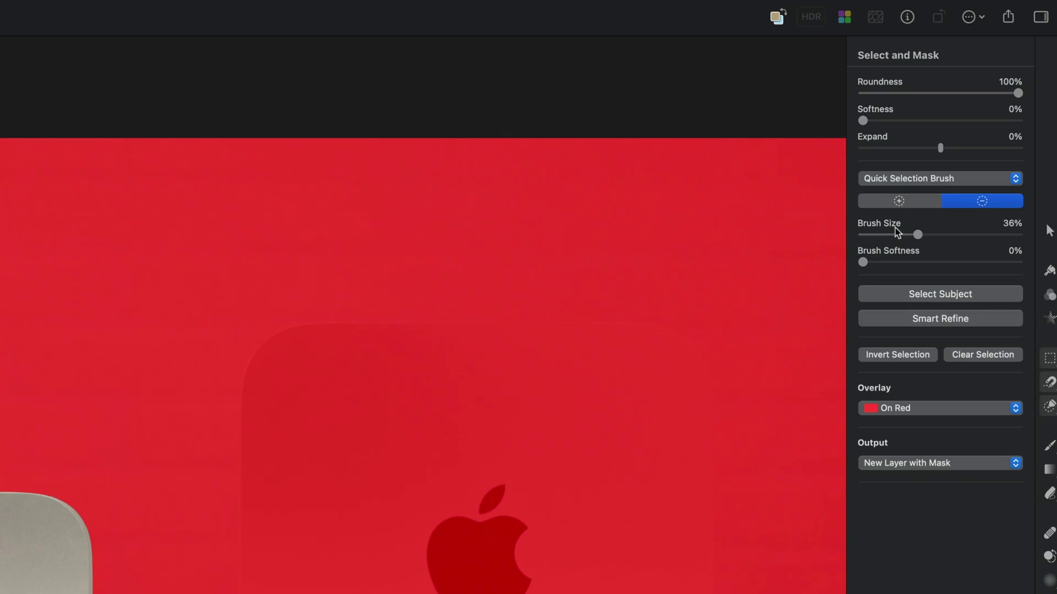
pyautogui.click(908, 179)
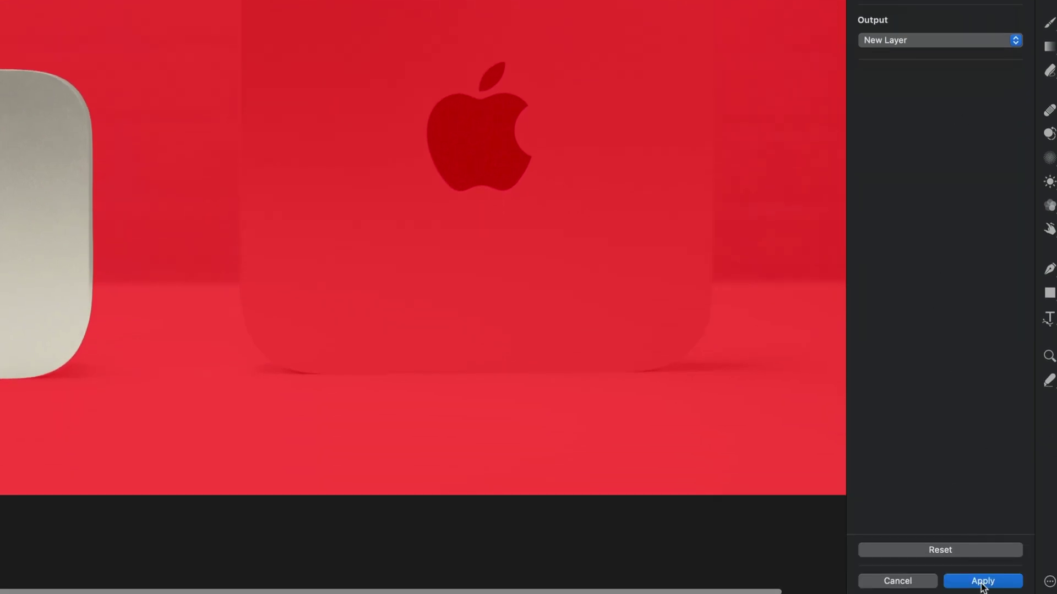
# Step: Apply Select and Mask as a New Layer, producing a 930 × 919 px Mac mini cut-out
pyautogui.click(983, 581)
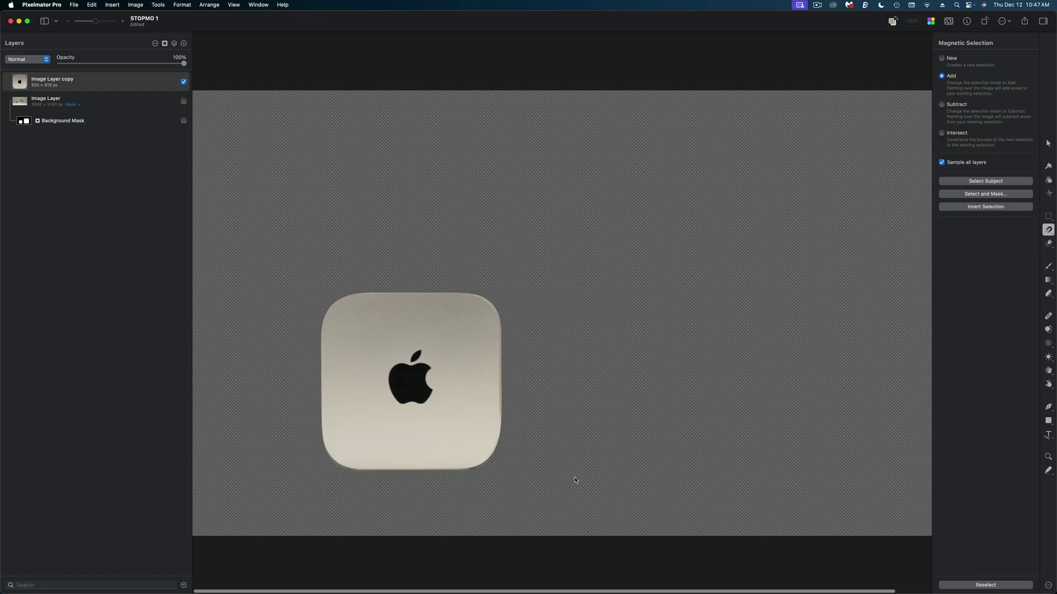
# Step: Pan and zoom around the cut-out to inspect its edges
pyautogui.scroll(3, 575, 480)
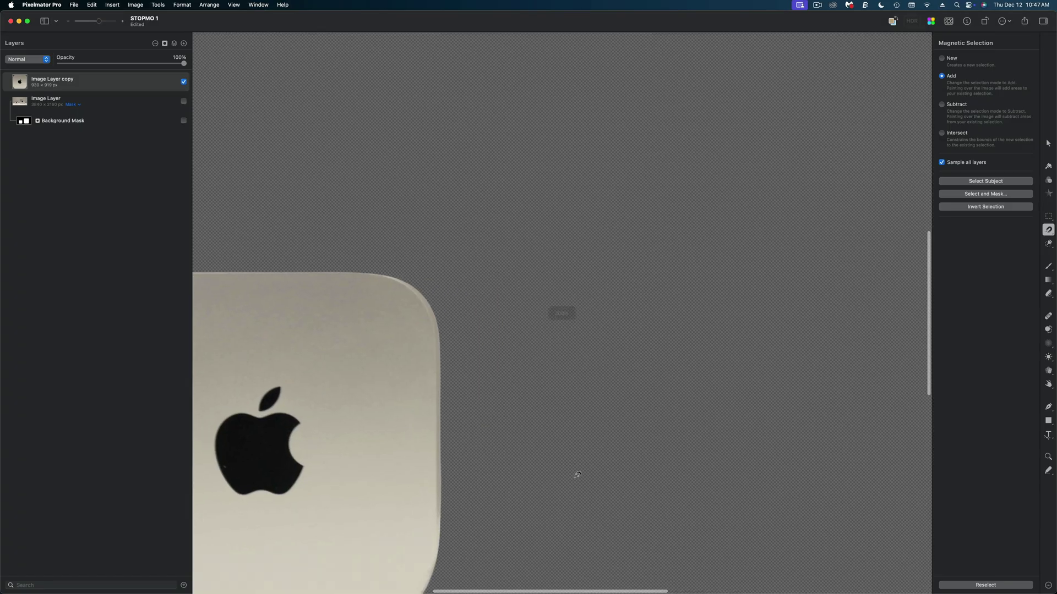
pyautogui.moveTo(370, 462); pyautogui.dragTo(525, 171)
pyautogui.scroll(-2, 530, 298)
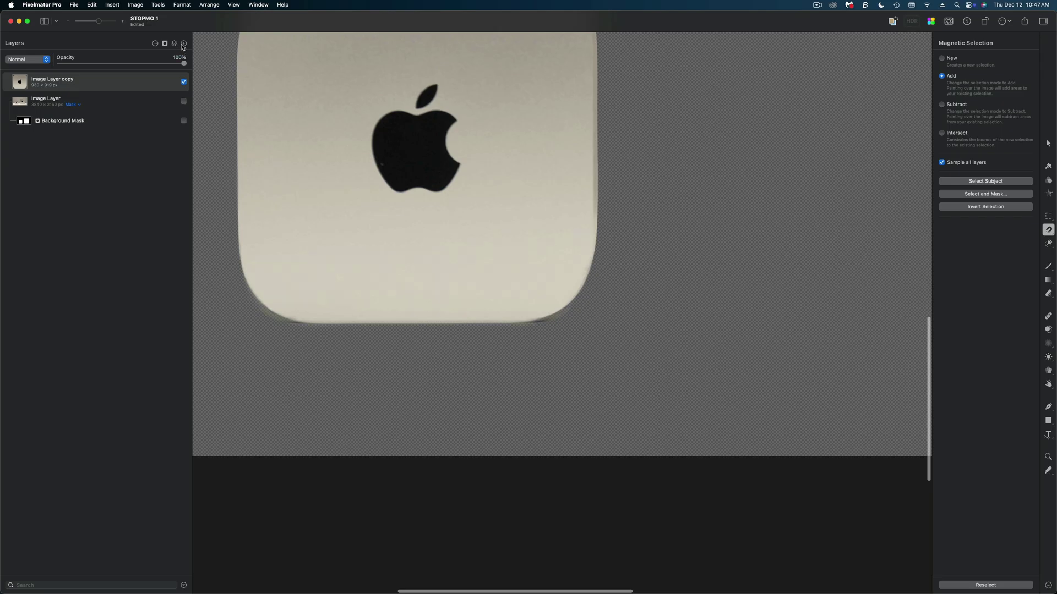
# Step: Add an empty layer beneath the cut-out and fill it with purple
pyautogui.click(184, 44)
pyautogui.click(1049, 280)
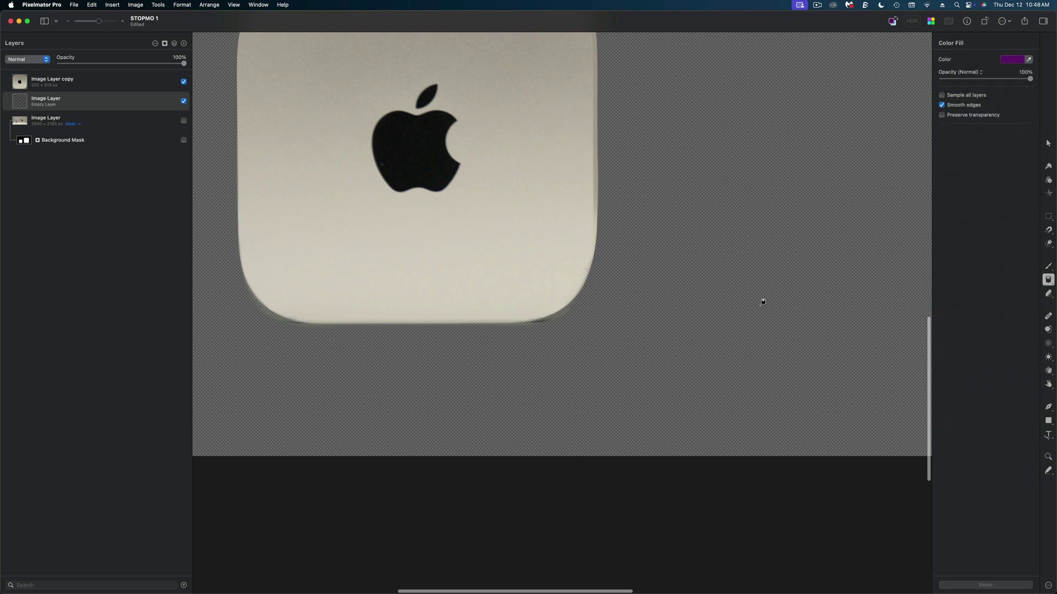
pyautogui.click(719, 302)
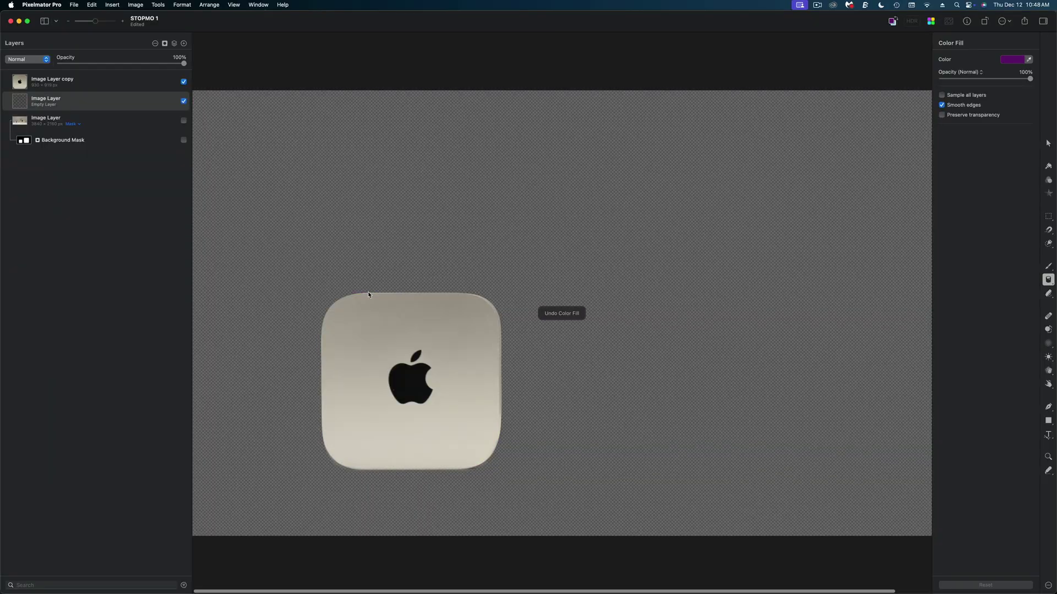
pyautogui.press('super+z')
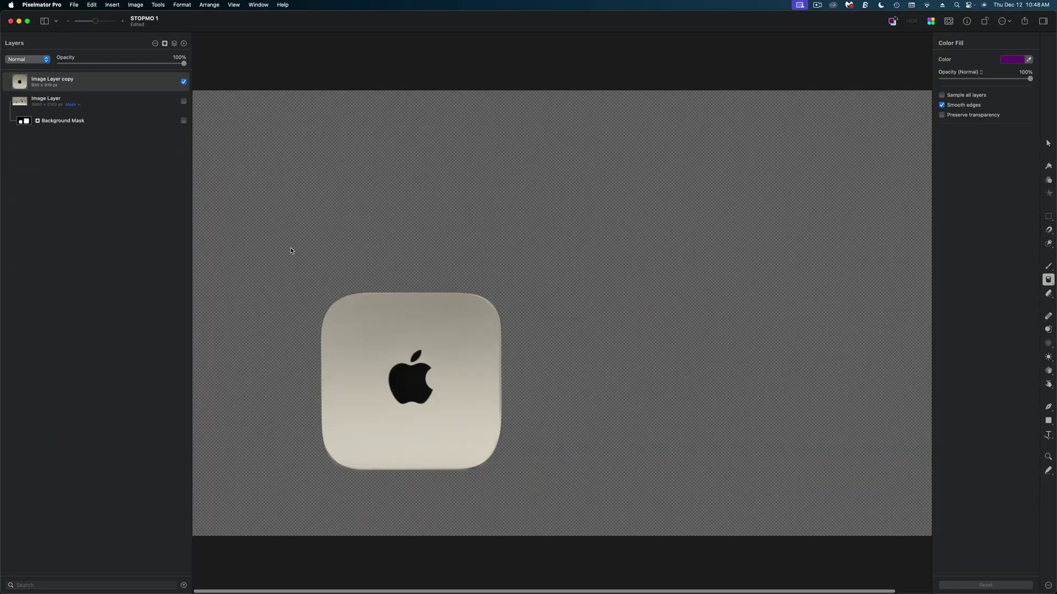
# Step: Undo back to the original photo, then reopen Select and Mask with Roundness at 100%
pyautogui.press('super+z')
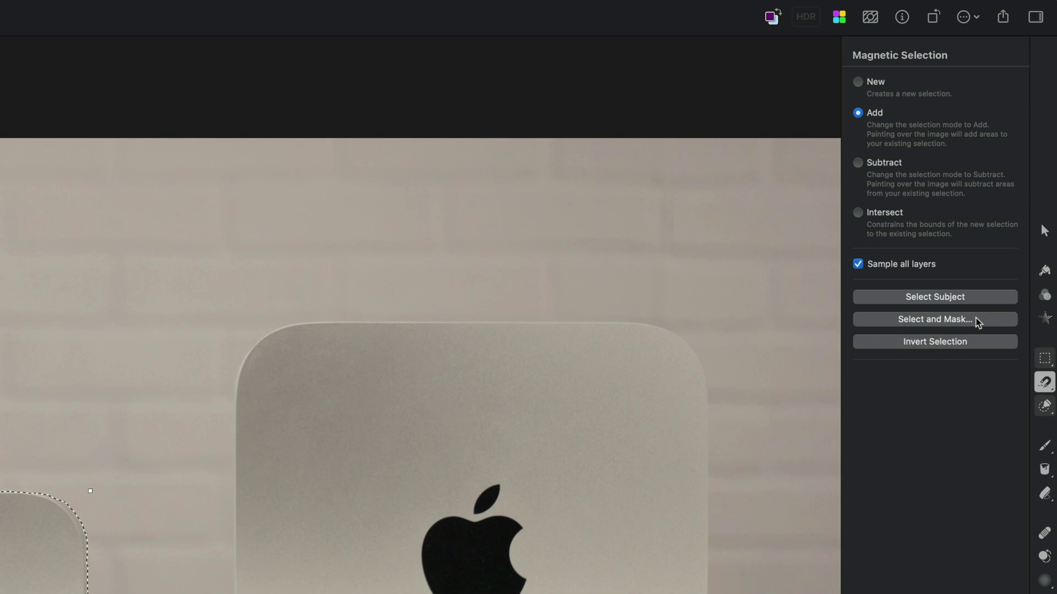
pyautogui.click(1009, 193)
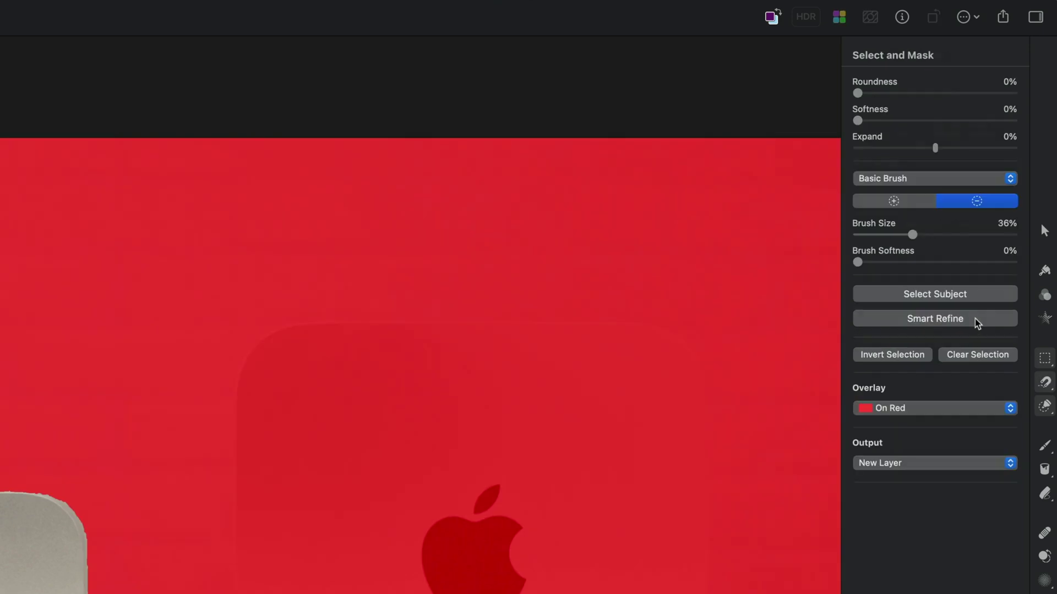
pyautogui.moveTo(857, 93); pyautogui.dragTo(1013, 93)
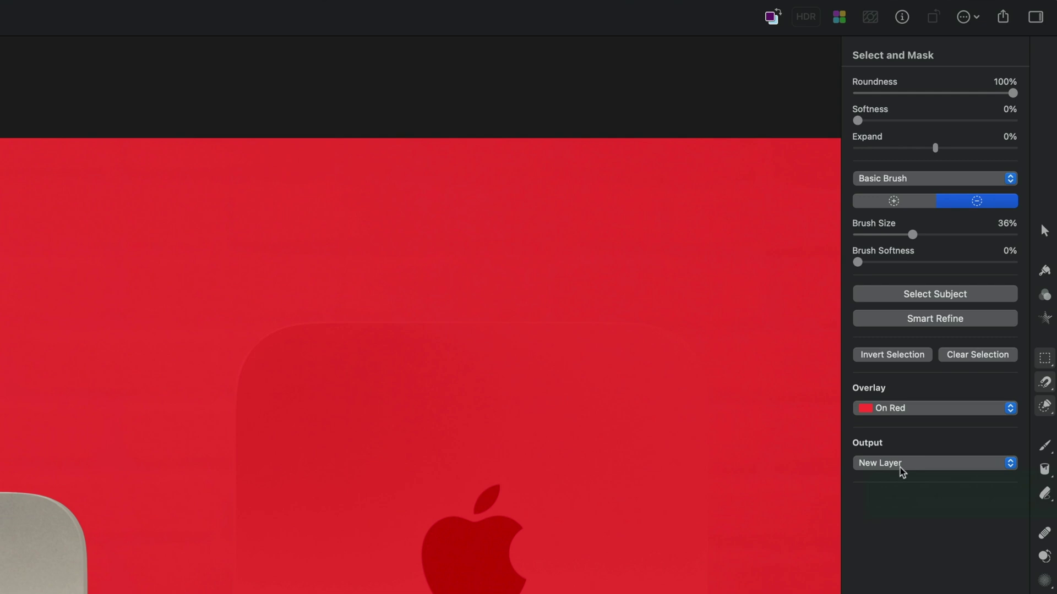
# Step: Set the output to New Layer with Mask and apply the refinement
pyautogui.click(900, 468)
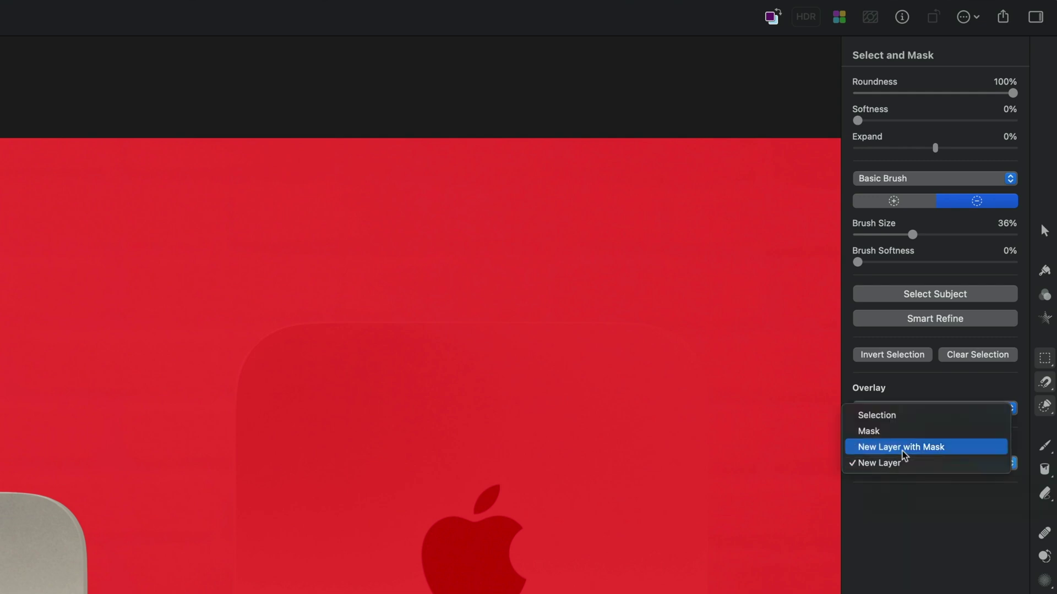
pyautogui.click(903, 451)
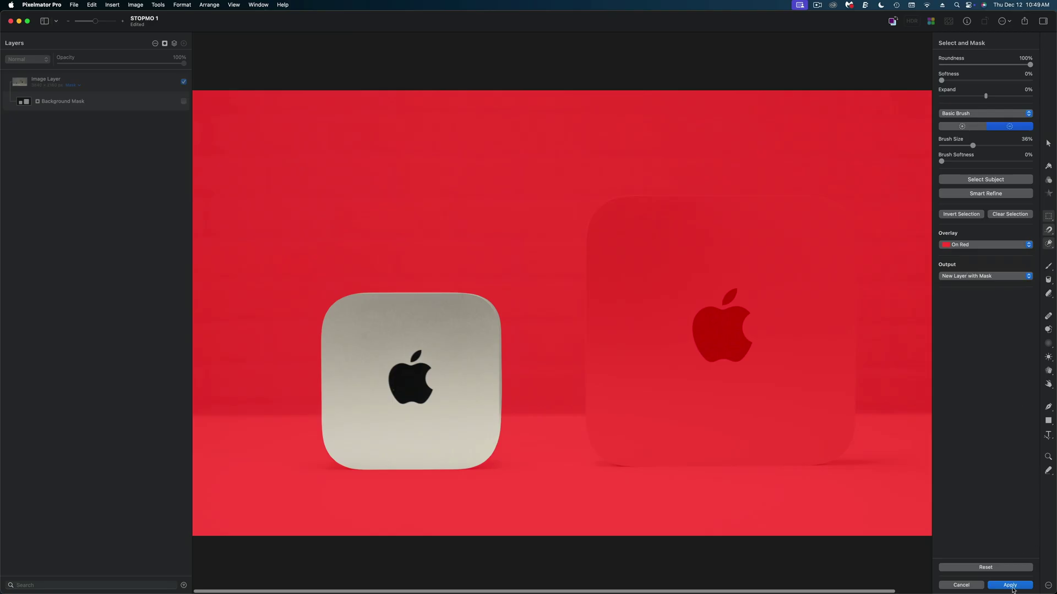
pyautogui.click(1011, 587)
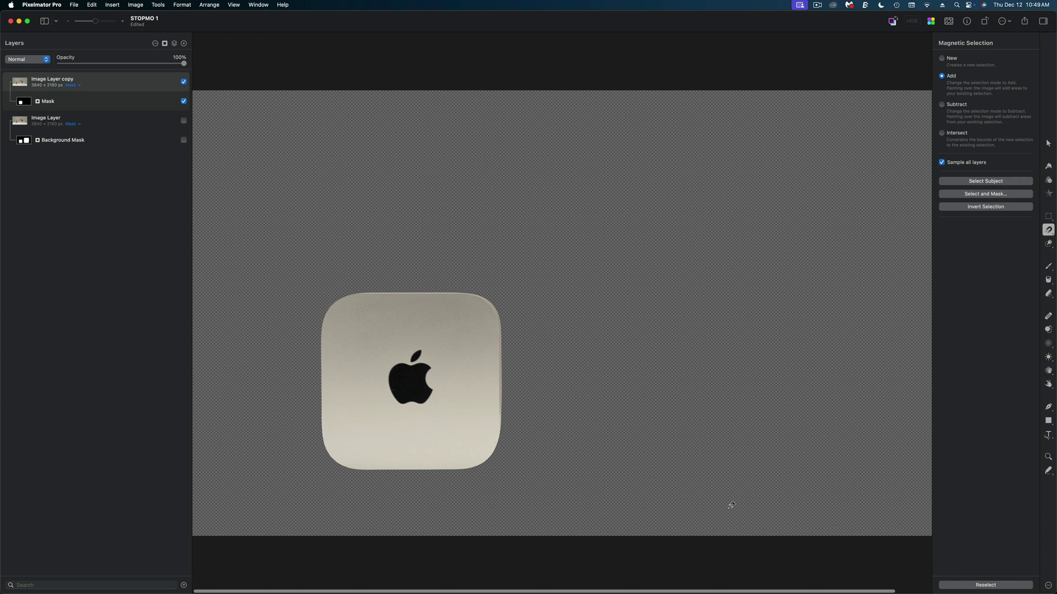
pyautogui.scroll(5, 728, 511)
pyautogui.scroll(3, 573, 170)
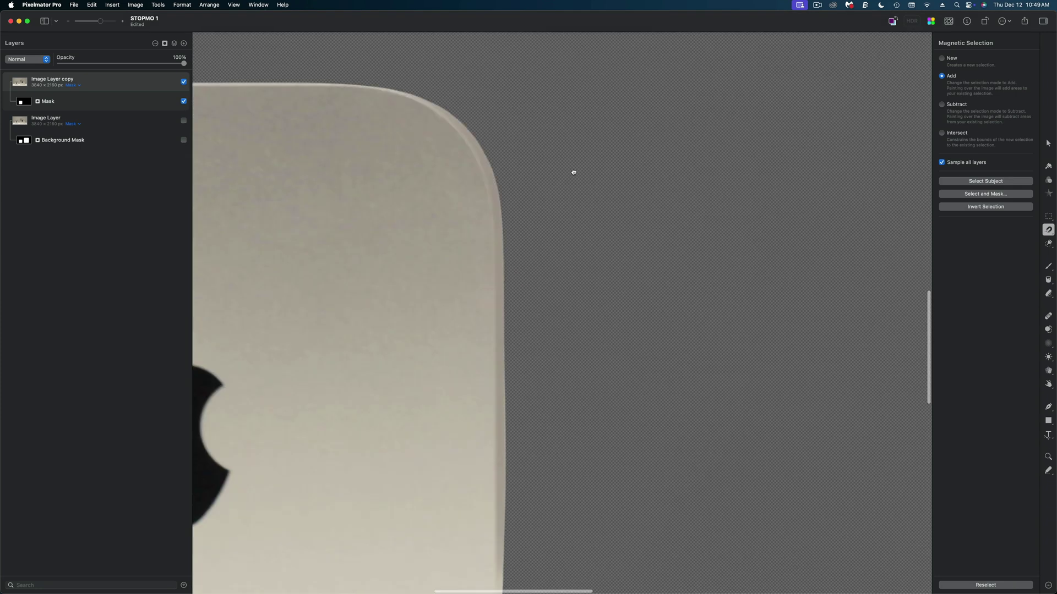
pyautogui.scroll(3, 602, 176)
pyautogui.scroll(-3, 602, 177)
pyautogui.hscroll(-3, 602, 177)
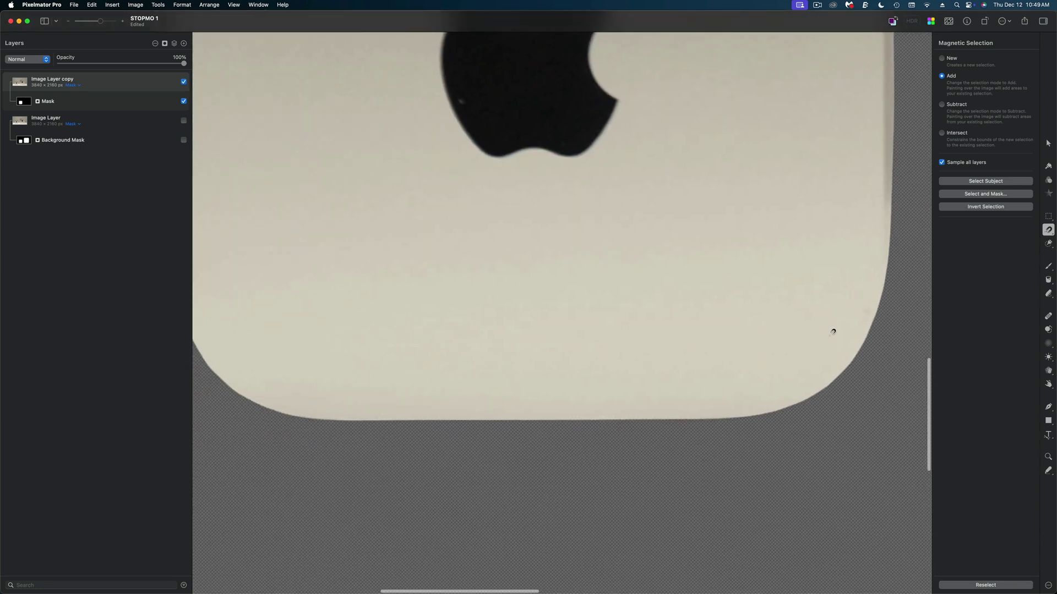
pyautogui.scroll(-5, 579, 237)
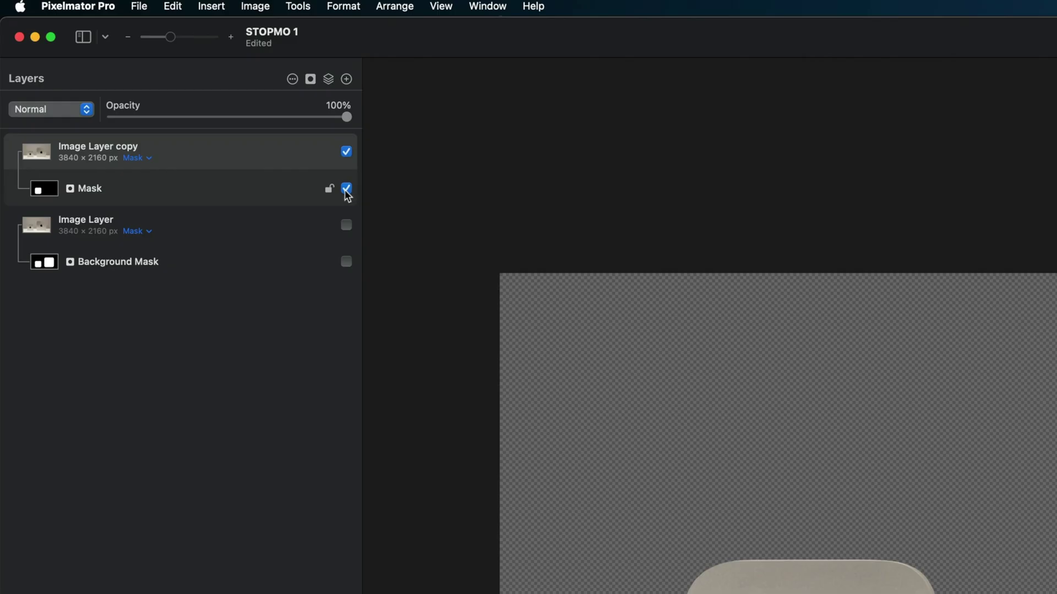
pyautogui.click(184, 102)
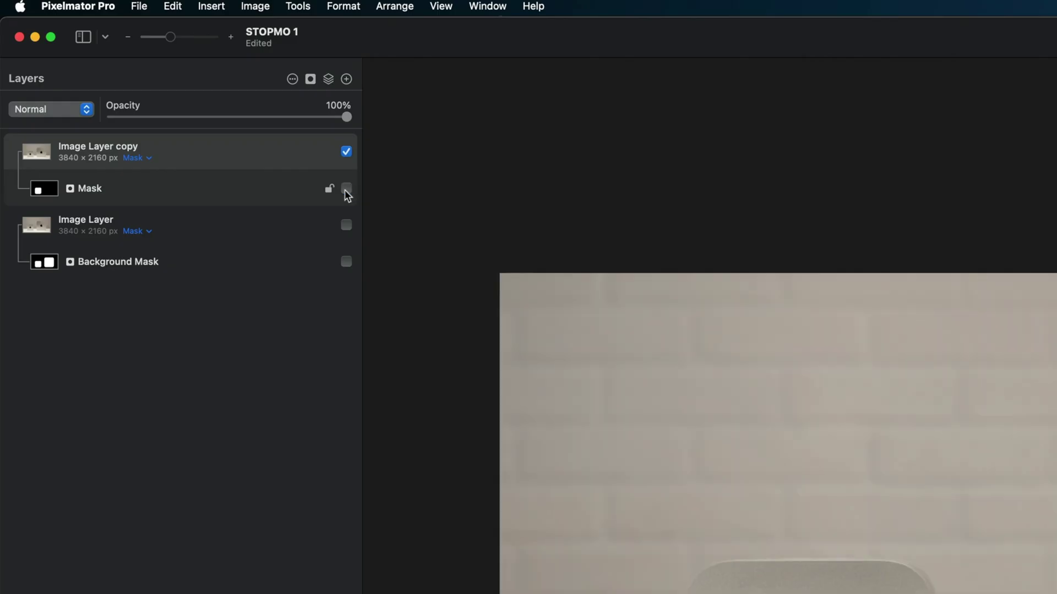
pyautogui.click(184, 101)
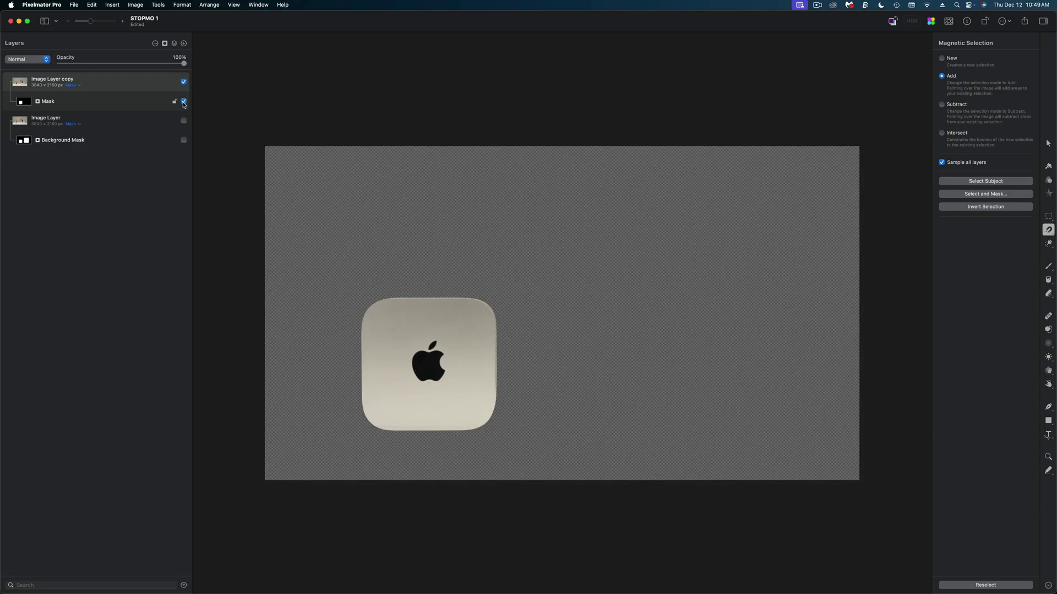